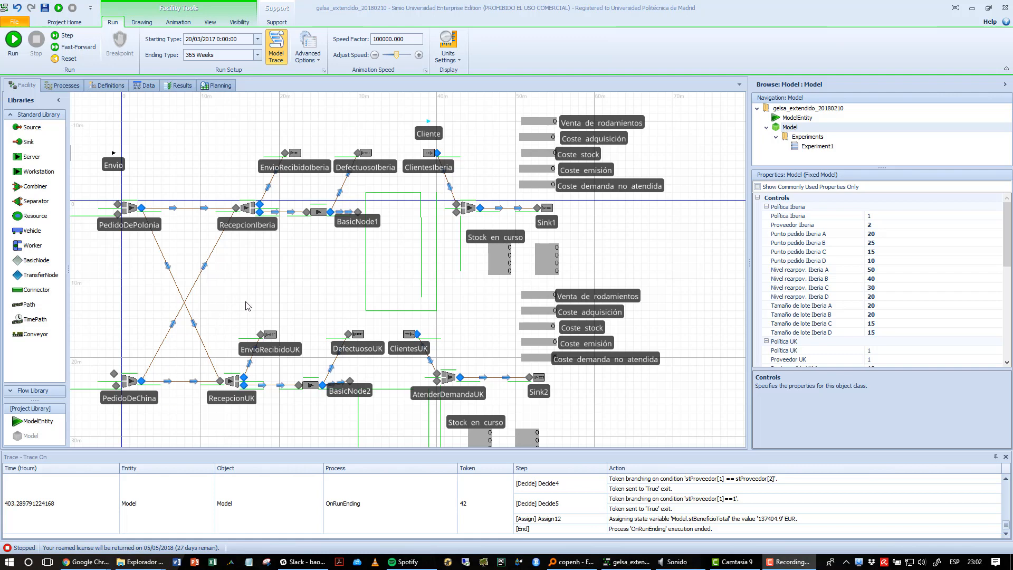
Examine the facility layout from the Polonia and China orders through Iberia and UK reception, inspection and demand, including the cost and stock displays.
drag(207, 286, 312, 283)
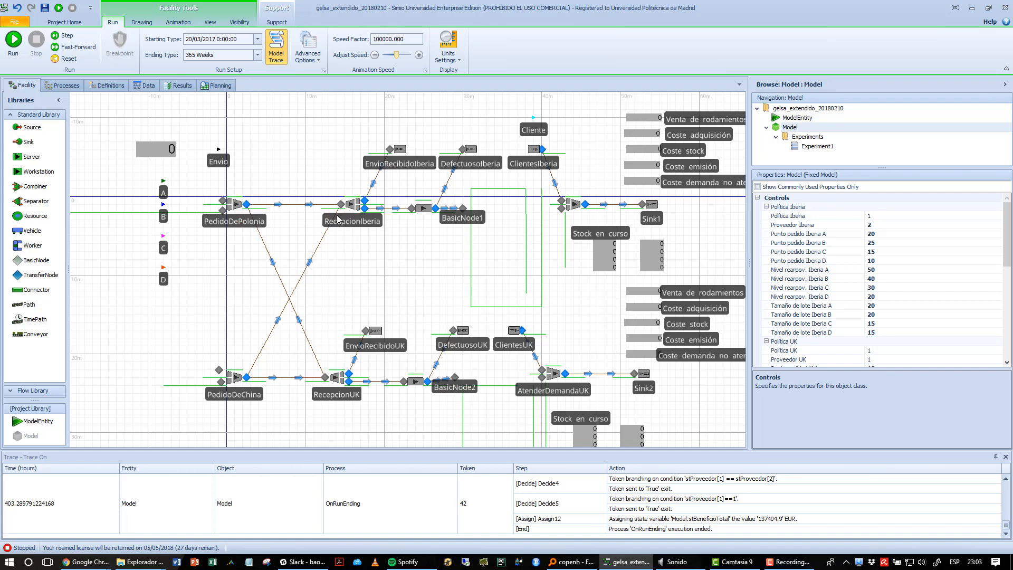
drag(368, 233, 232, 219)
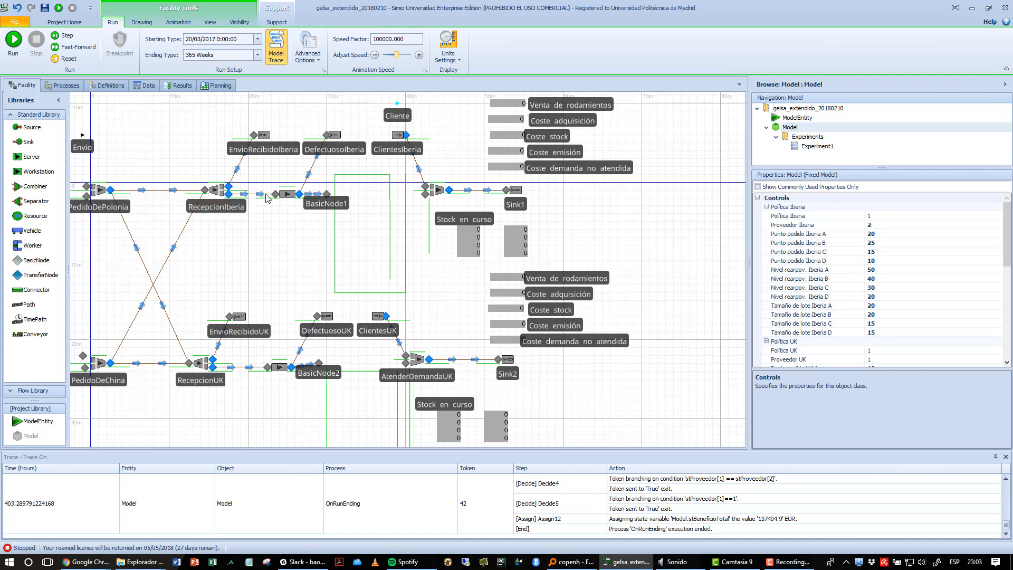
drag(285, 194, 270, 214)
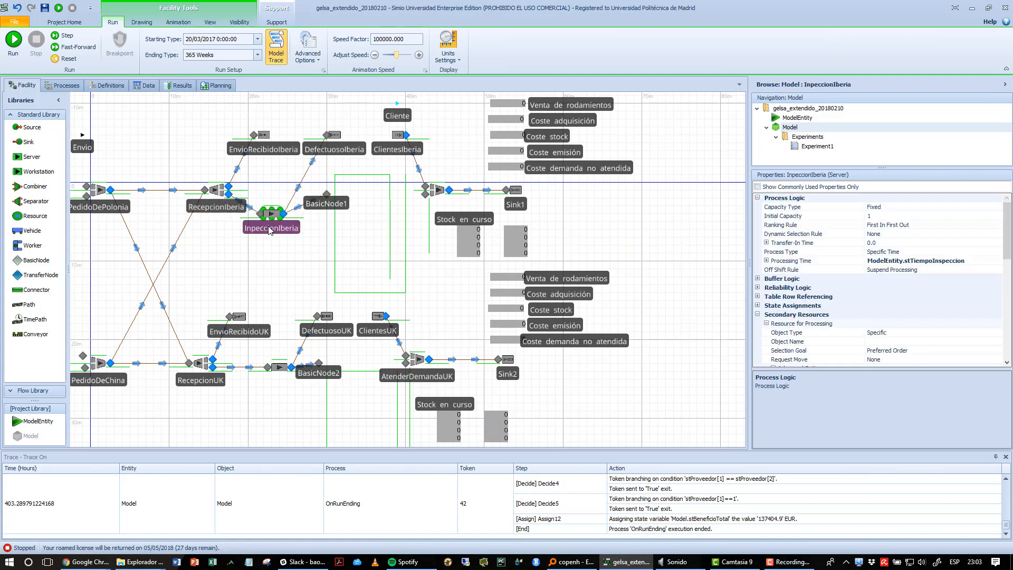
key(ctrl+z)
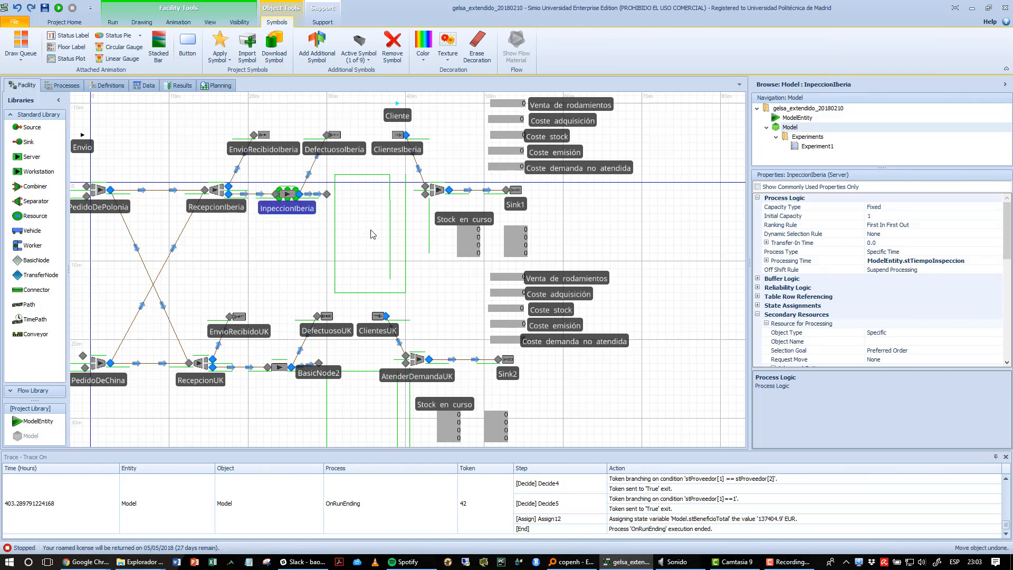
drag(373, 232, 354, 255)
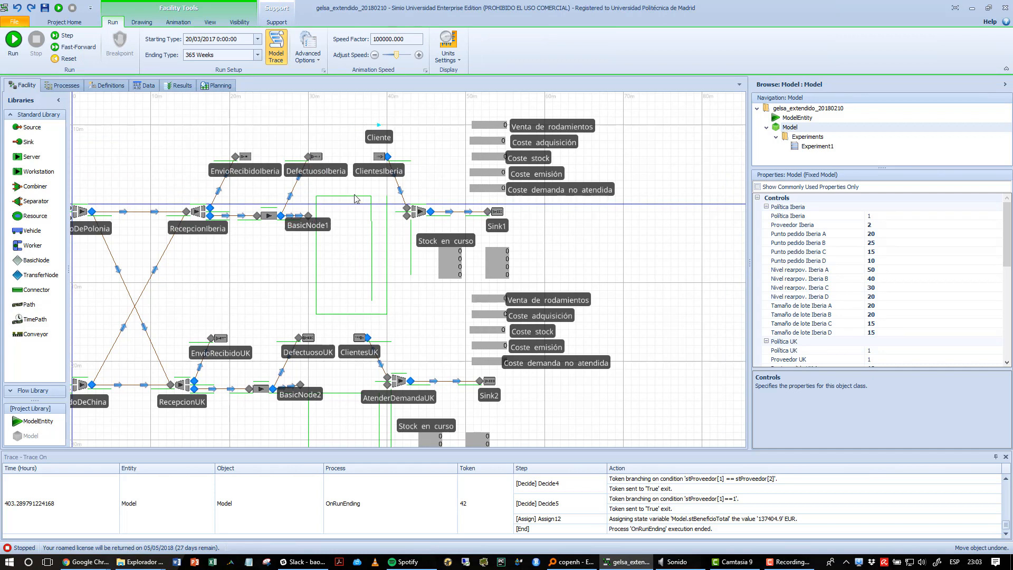
click(372, 261)
drag(422, 331, 404, 344)
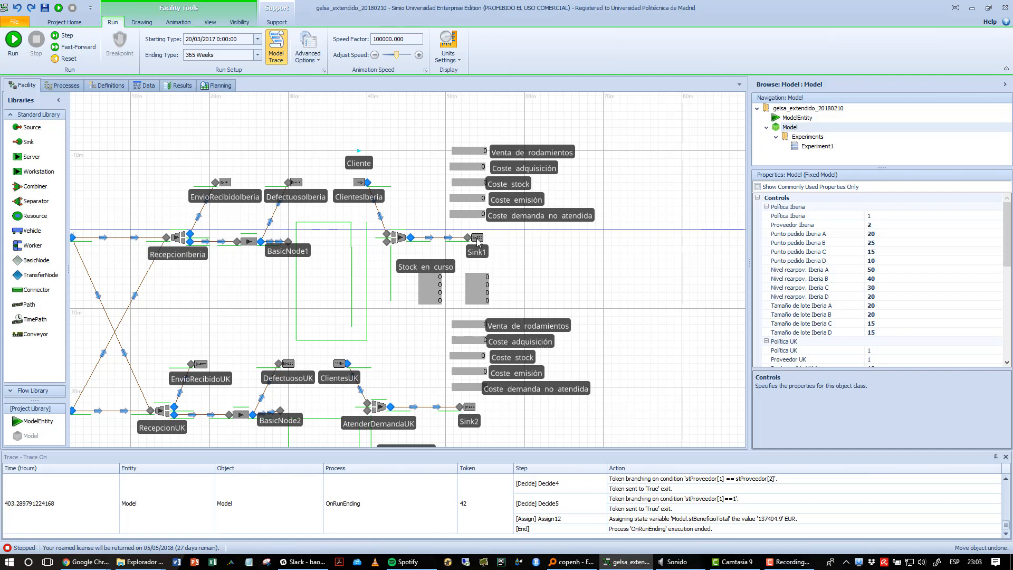
drag(554, 255, 723, 245)
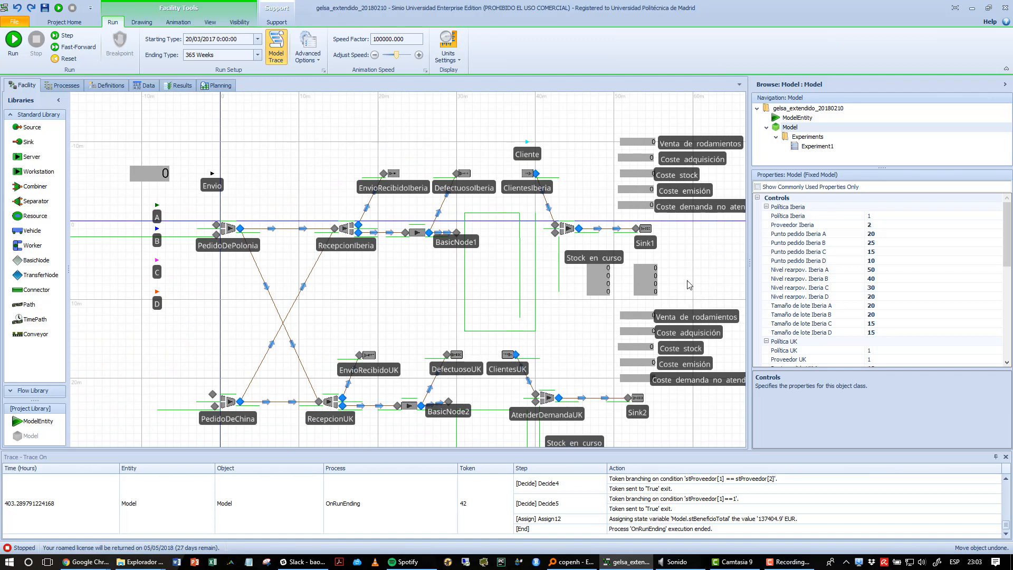
drag(690, 287, 624, 312)
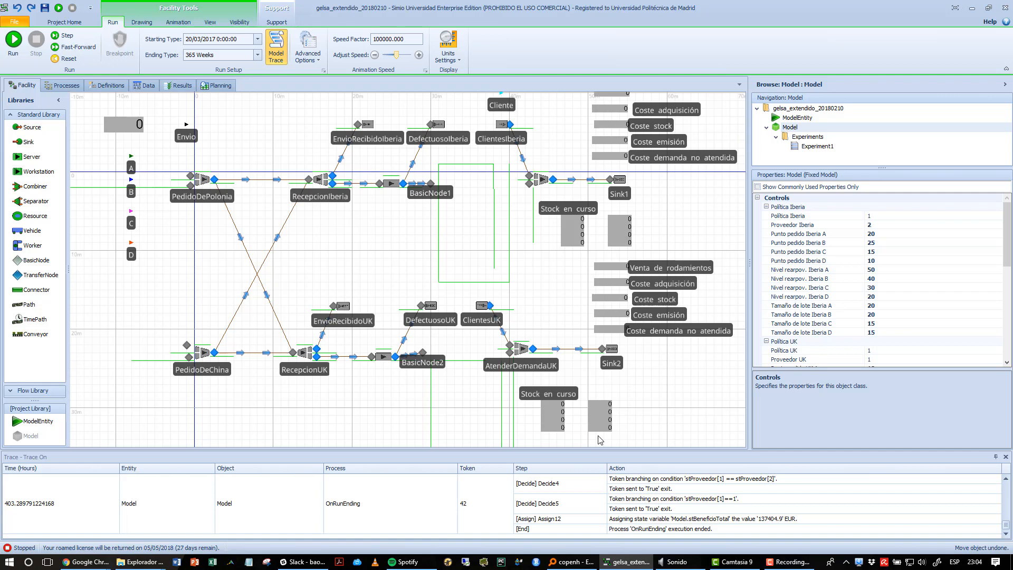
drag(707, 220, 673, 246)
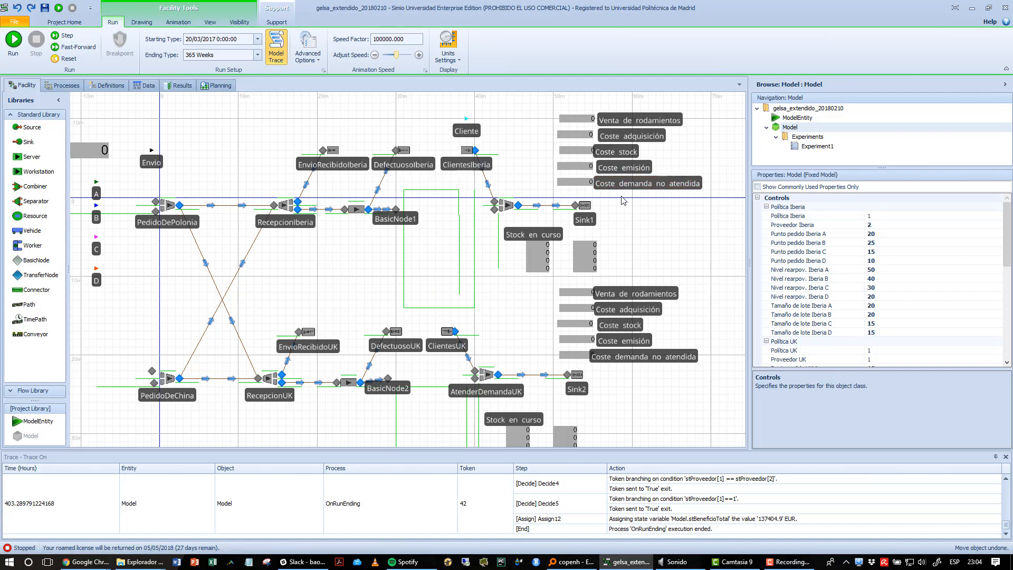
scroll(684, 256, up, 2)
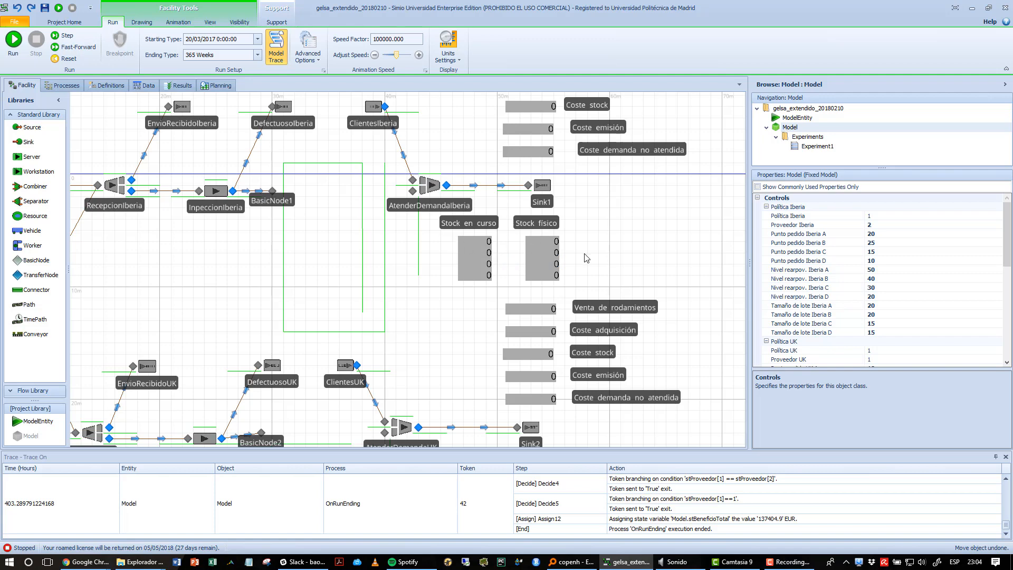
drag(654, 276, 667, 157)
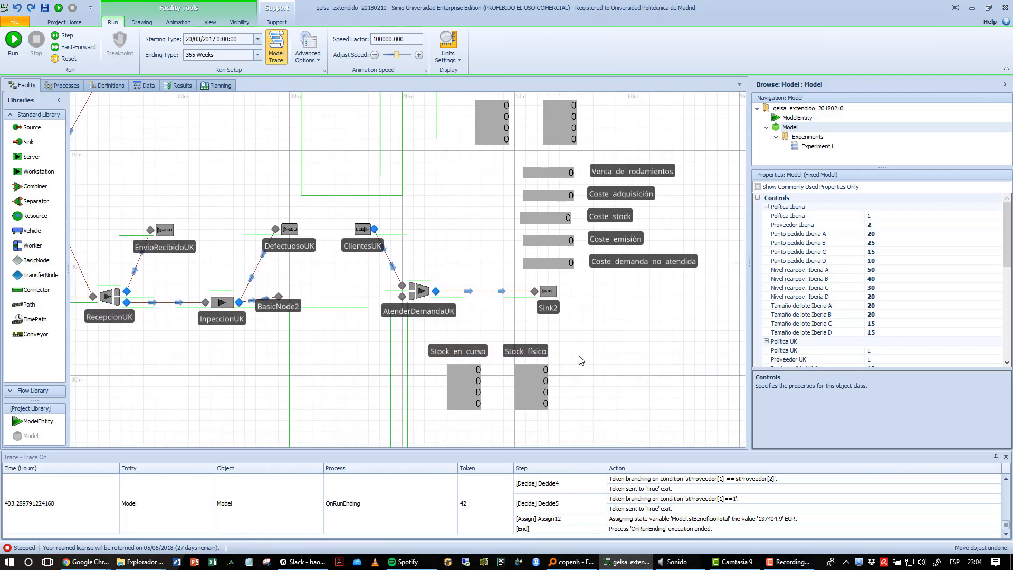
scroll(581, 237, down, 2)
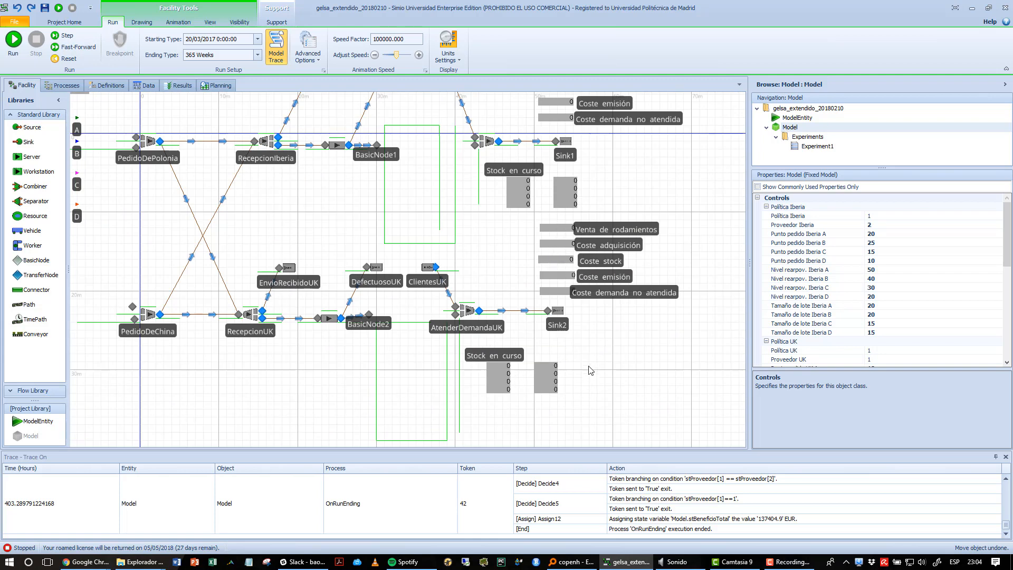
mouse_move(589, 347)
mouse_down()
mouse_move(648, 370)
mouse_move(629, 404)
mouse_up()
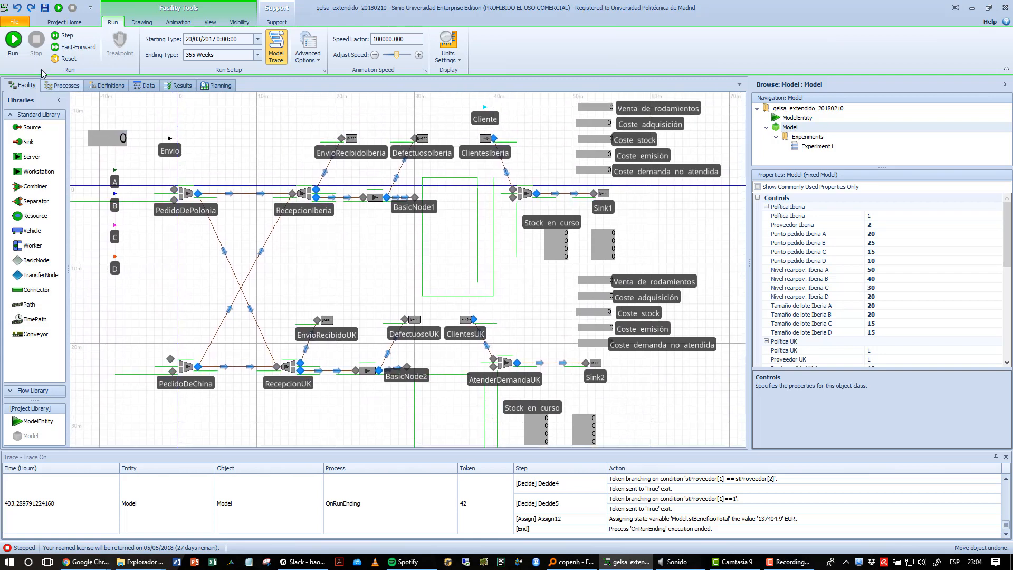
Run the simulation to watch the stock and cost displays, and stop the run.
click(16, 42)
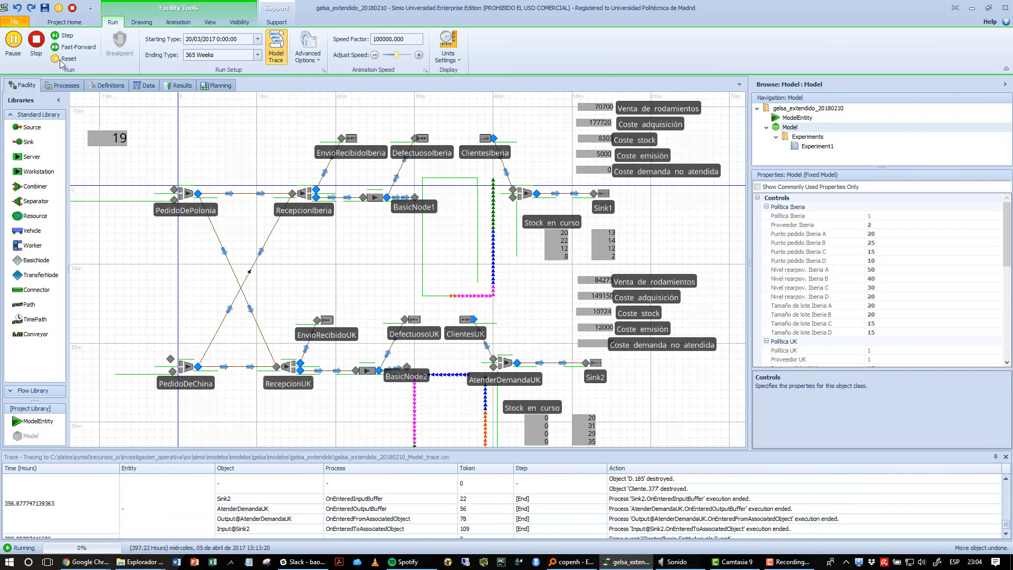
click(37, 43)
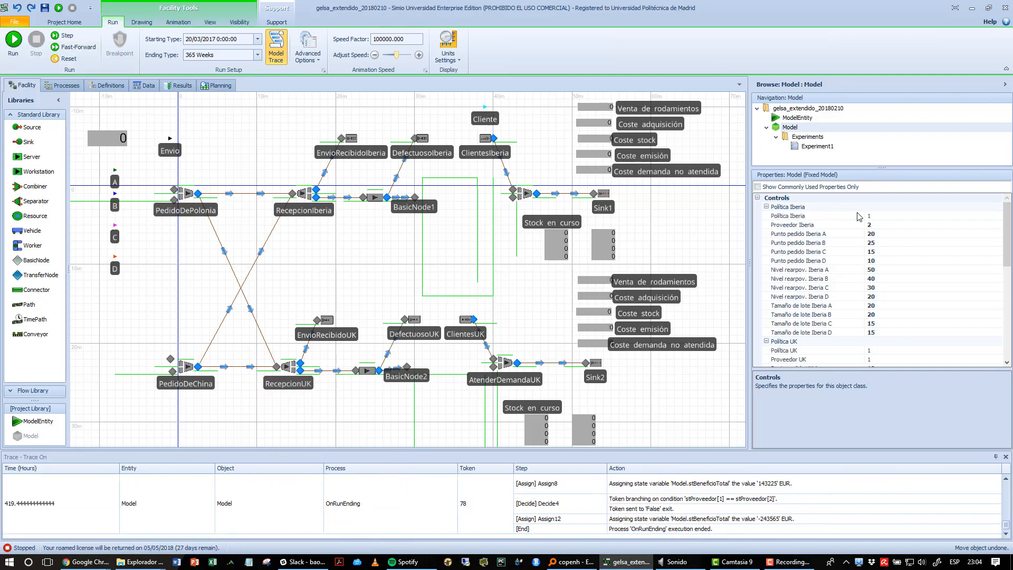
Set Política Iberia to 2 and collapse the Política Iberia, Política UK and Stock inicial property groups.
click(828, 216)
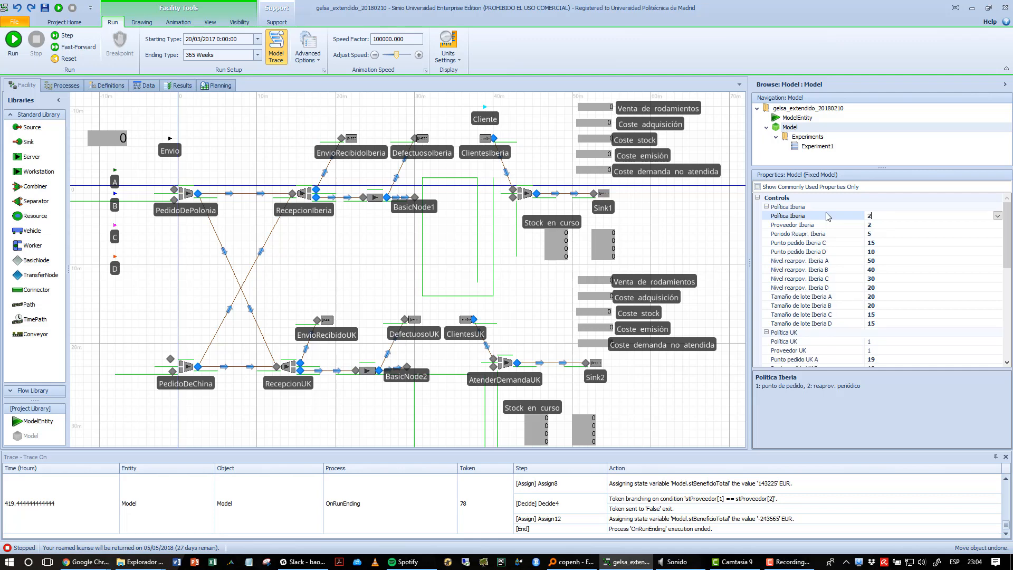
click(767, 207)
click(767, 216)
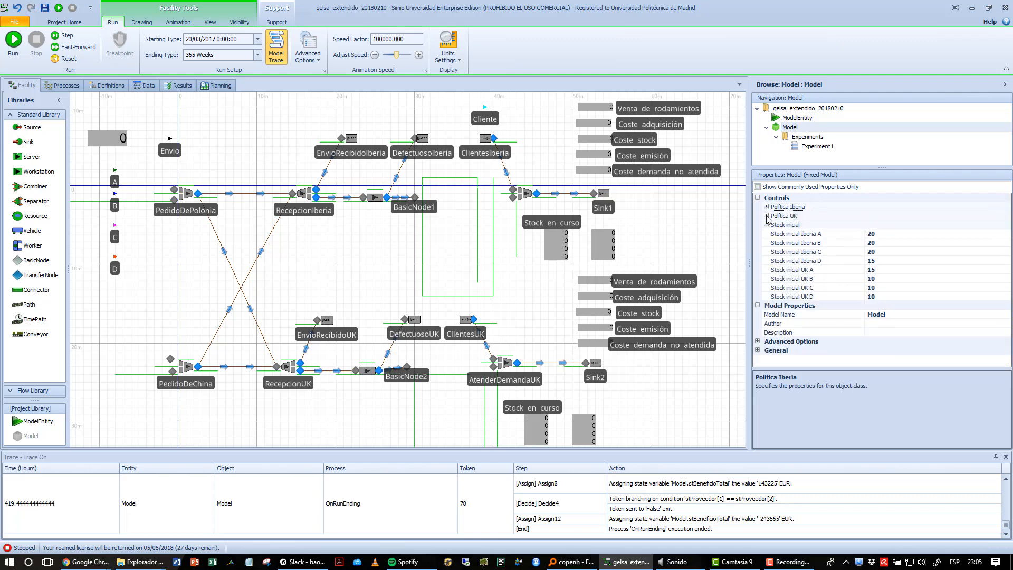
click(767, 225)
click(767, 225)
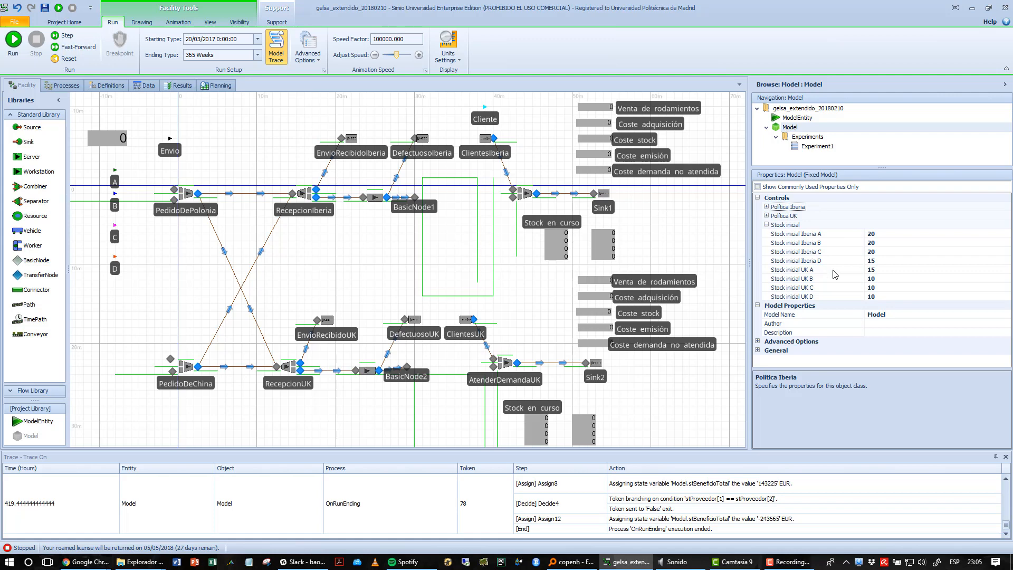
click(767, 225)
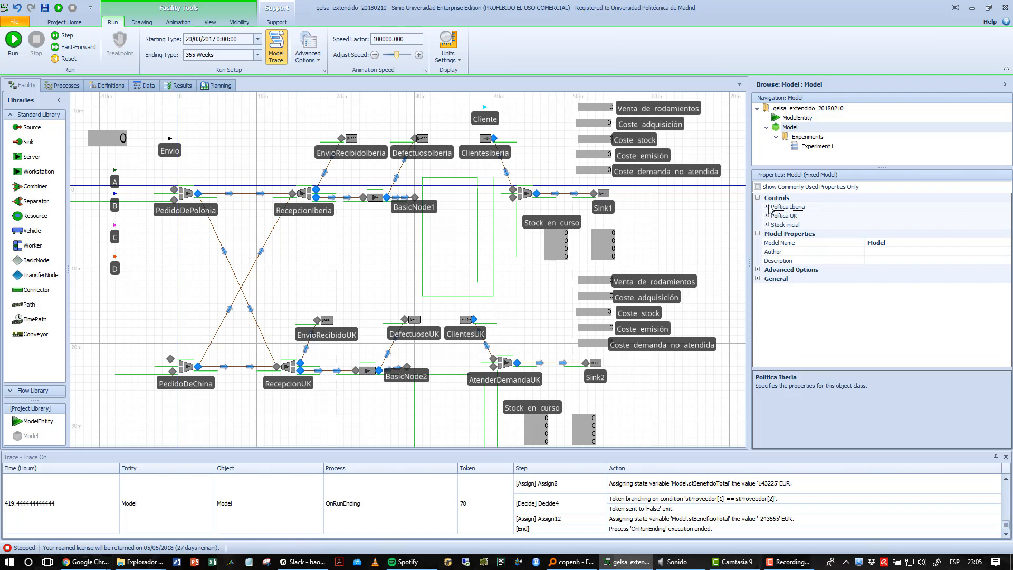
Examine the expanded Política Iberia controls for periodic replenishment, including the policy, supplier and replenishment period units.
click(767, 207)
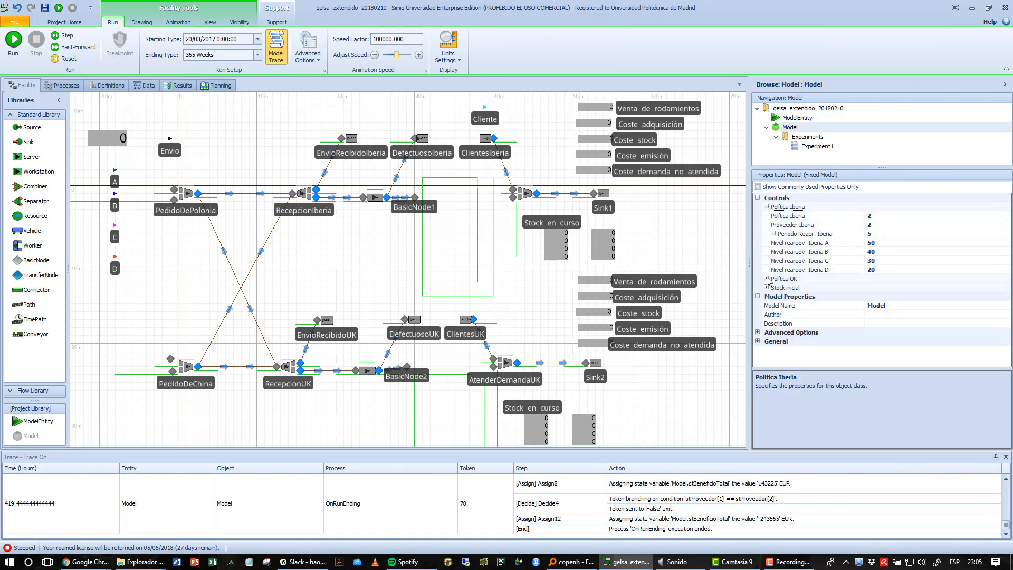
click(882, 216)
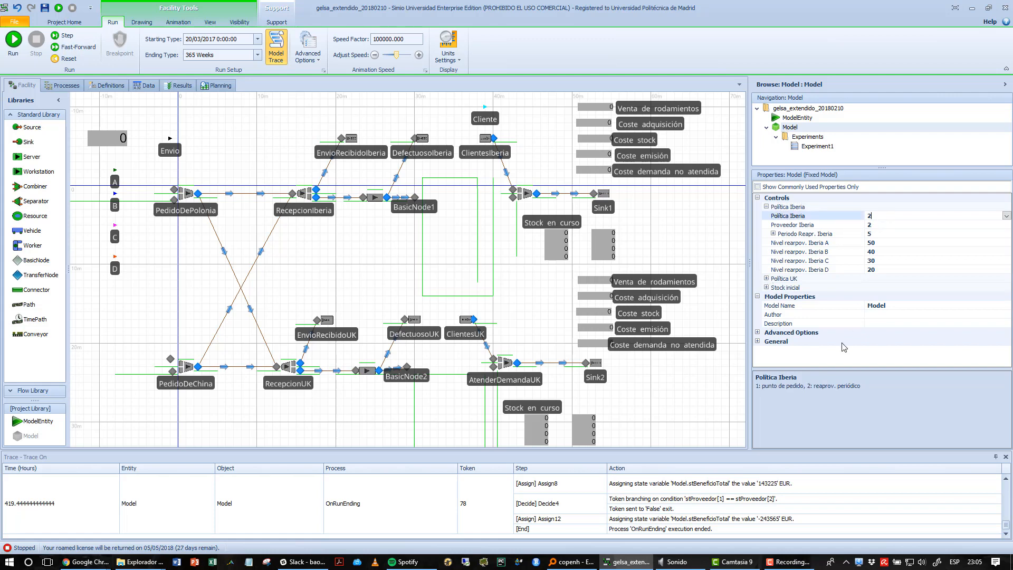
click(884, 226)
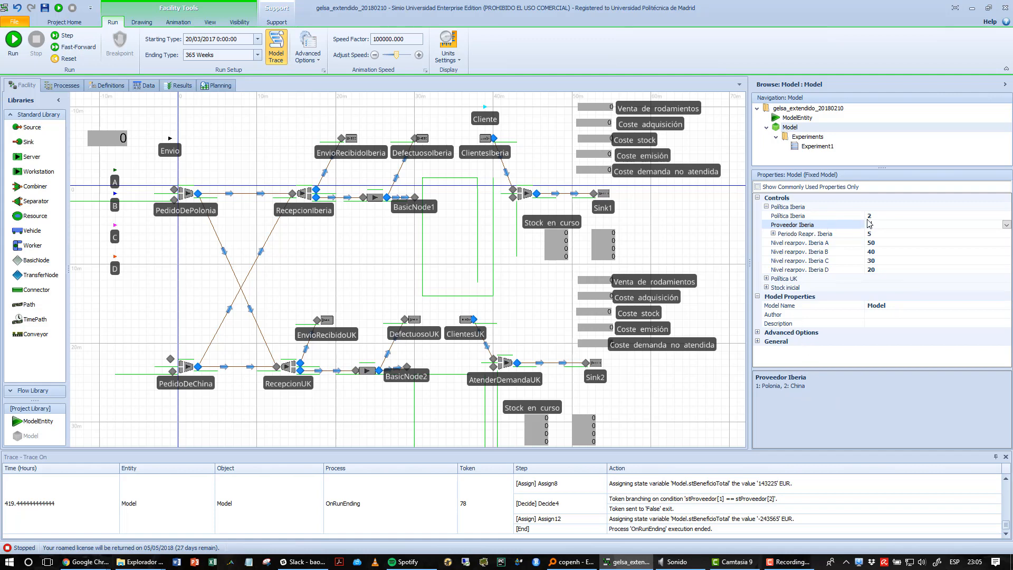
click(774, 234)
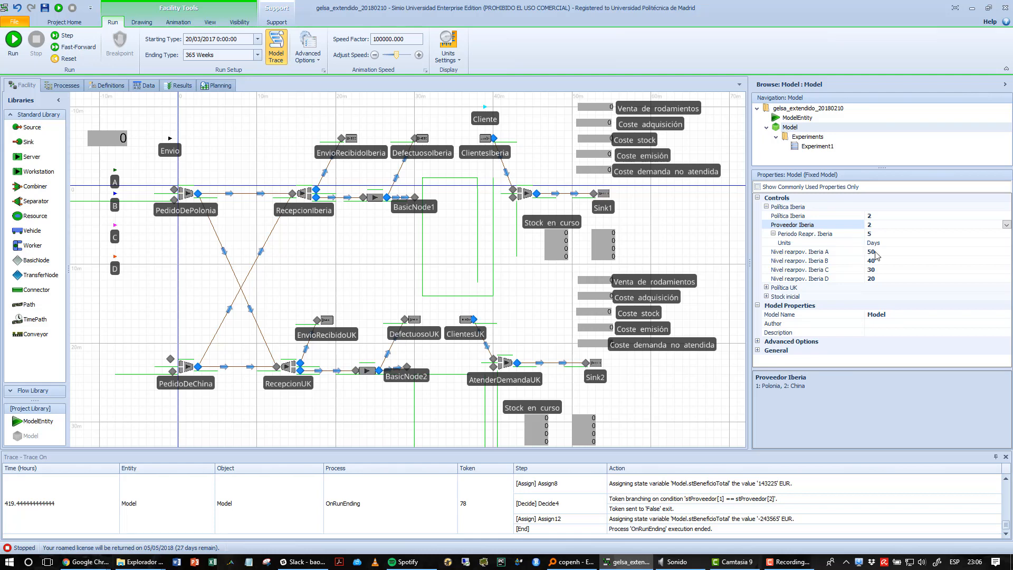
click(773, 234)
Set Política Iberia to 1 for the reorder-point policy.
click(870, 216)
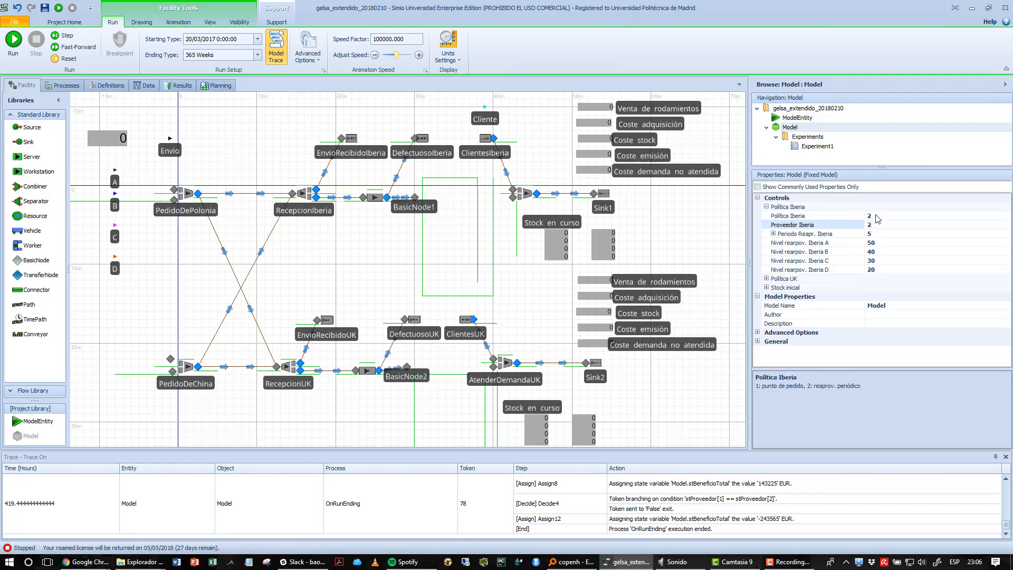
text(1)
key(Return)
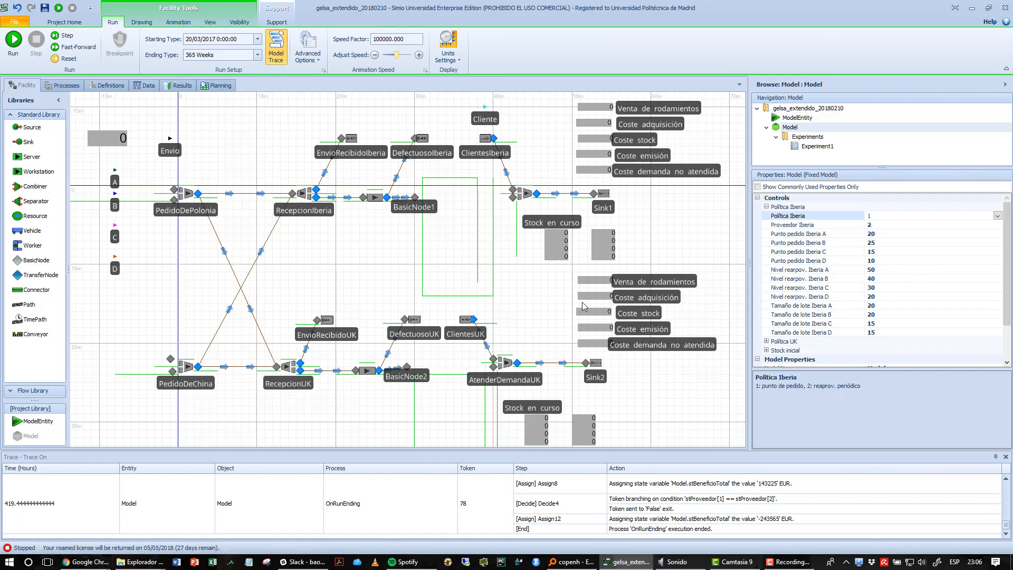
Review the Iberia reorder points, replenishment levels and lot sizes for products A to D, and collapse the Política Iberia group.
click(827, 236)
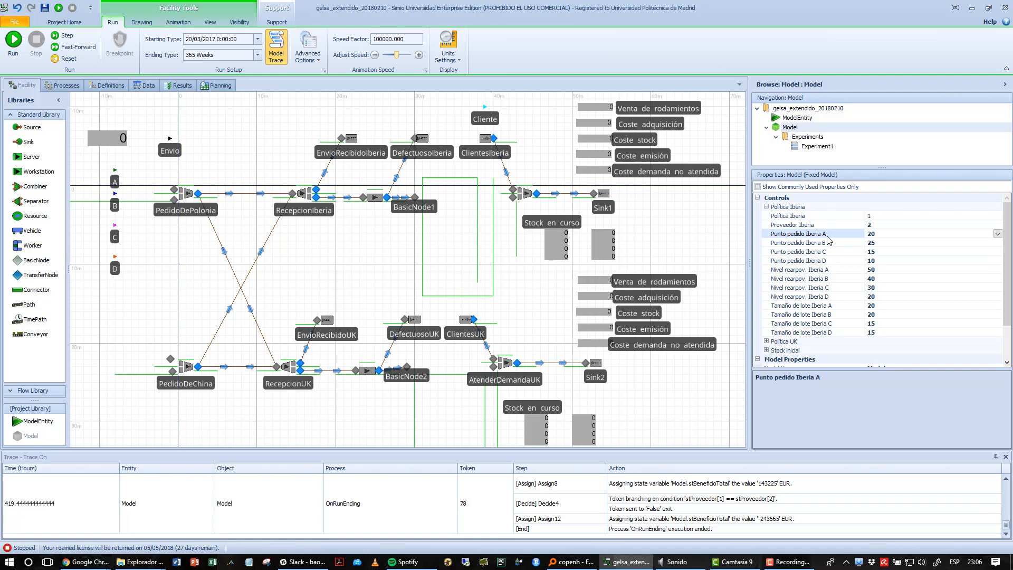
click(850, 306)
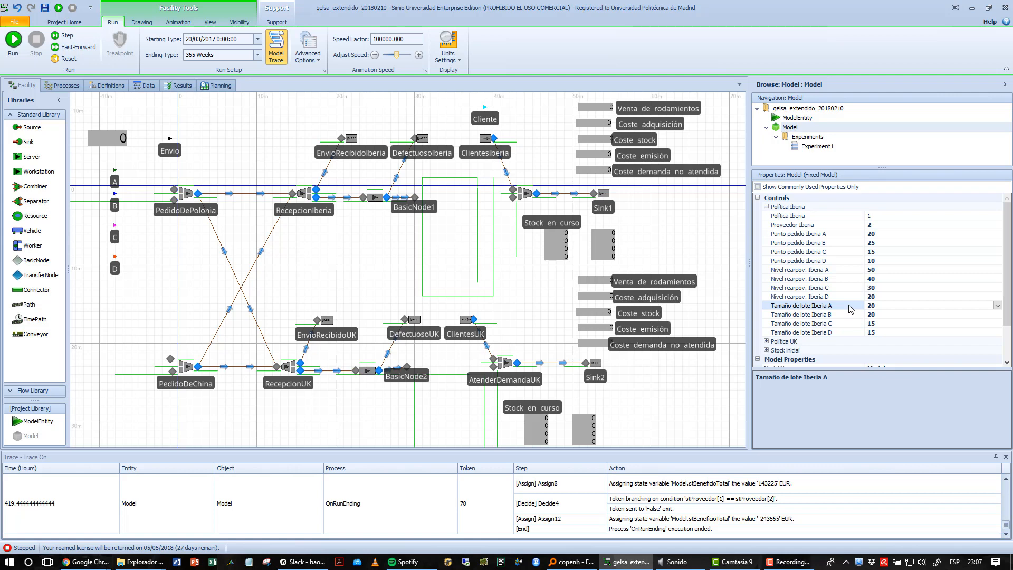
click(833, 280)
click(858, 289)
click(859, 297)
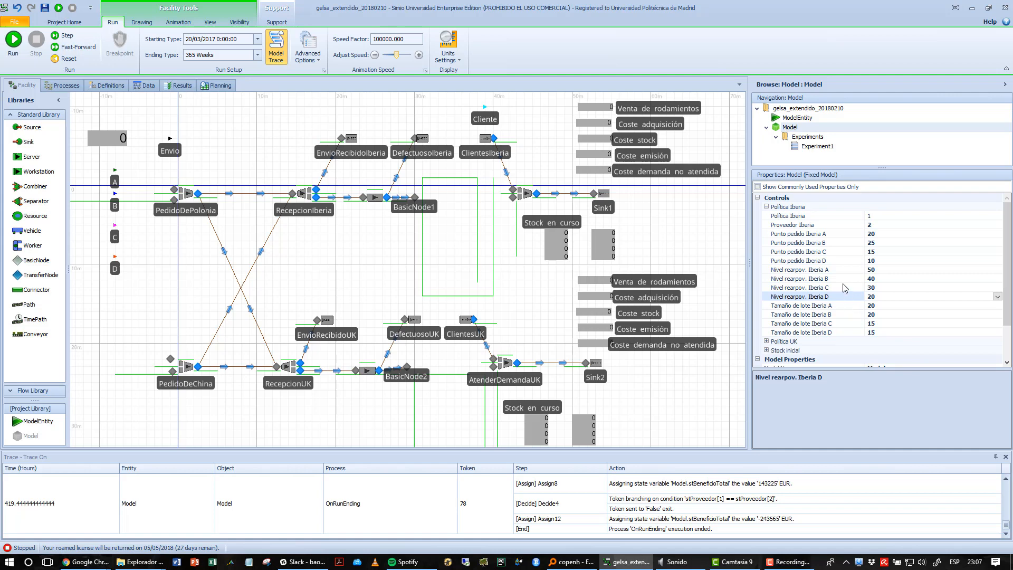
click(844, 278)
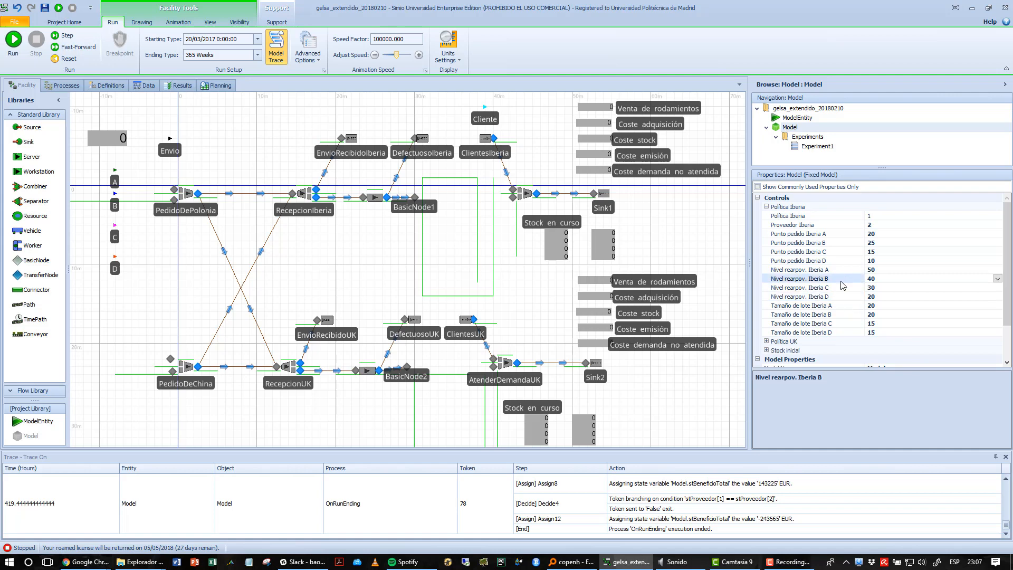
click(820, 315)
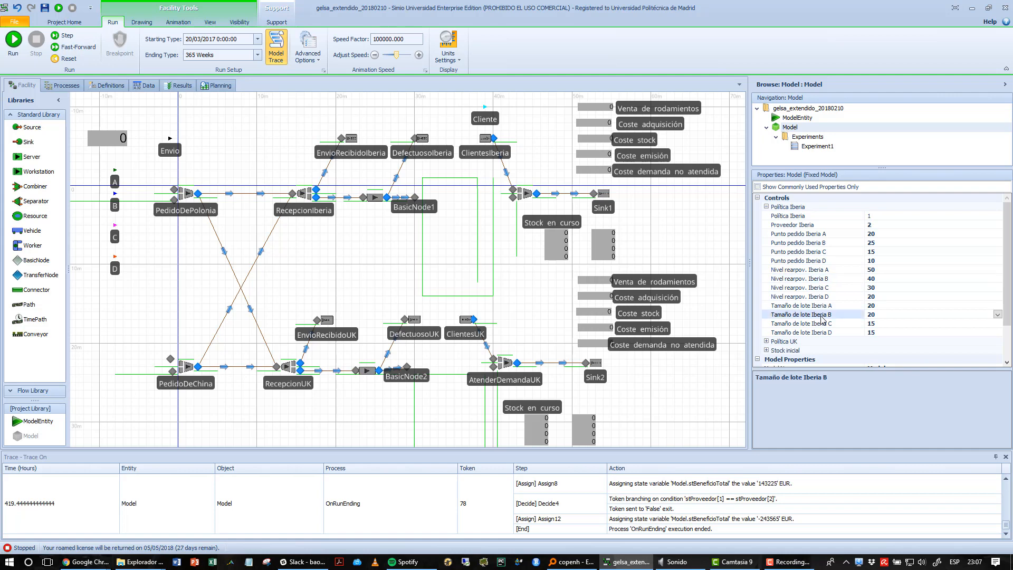
click(819, 242)
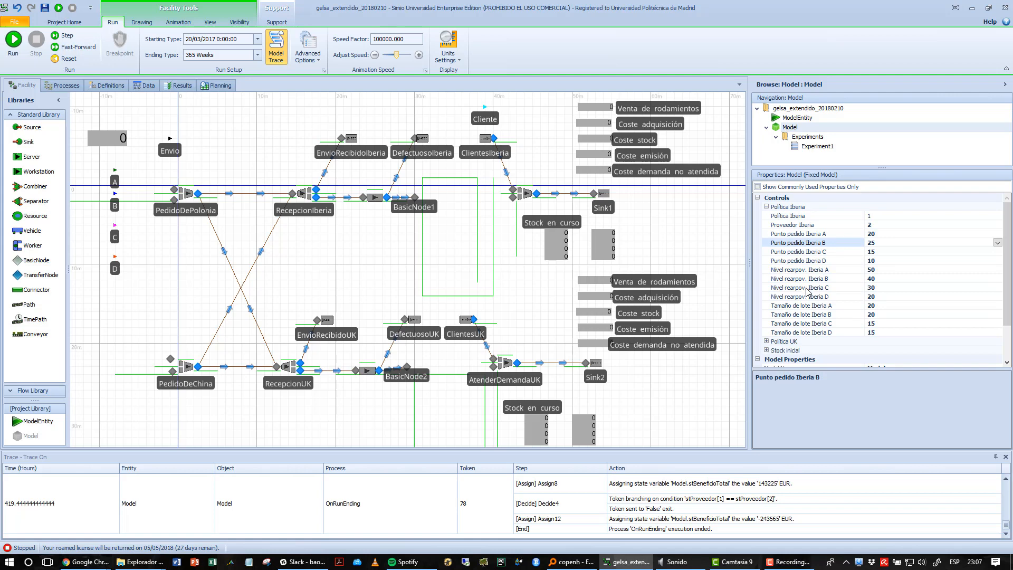
click(875, 315)
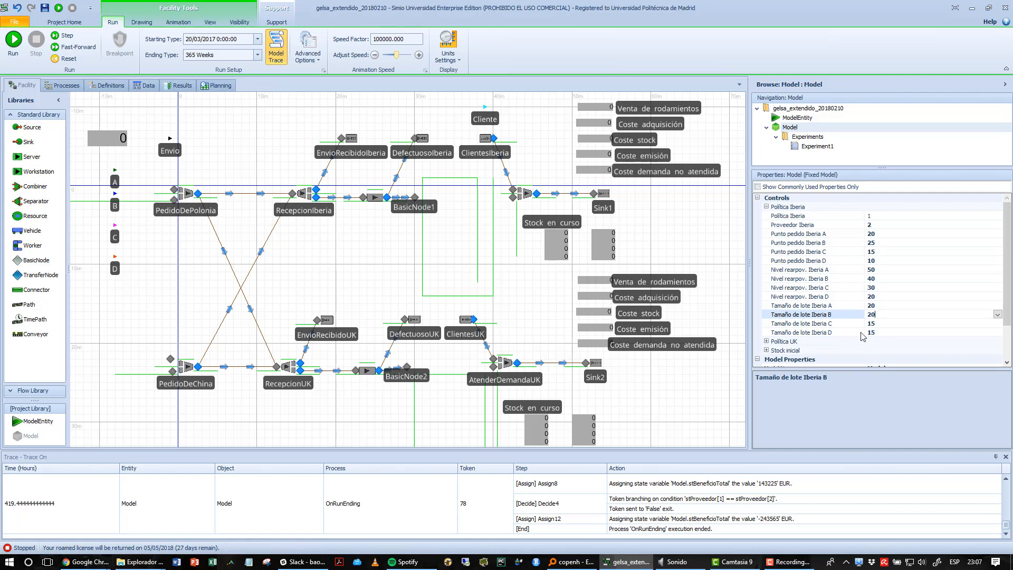
click(854, 270)
click(846, 289)
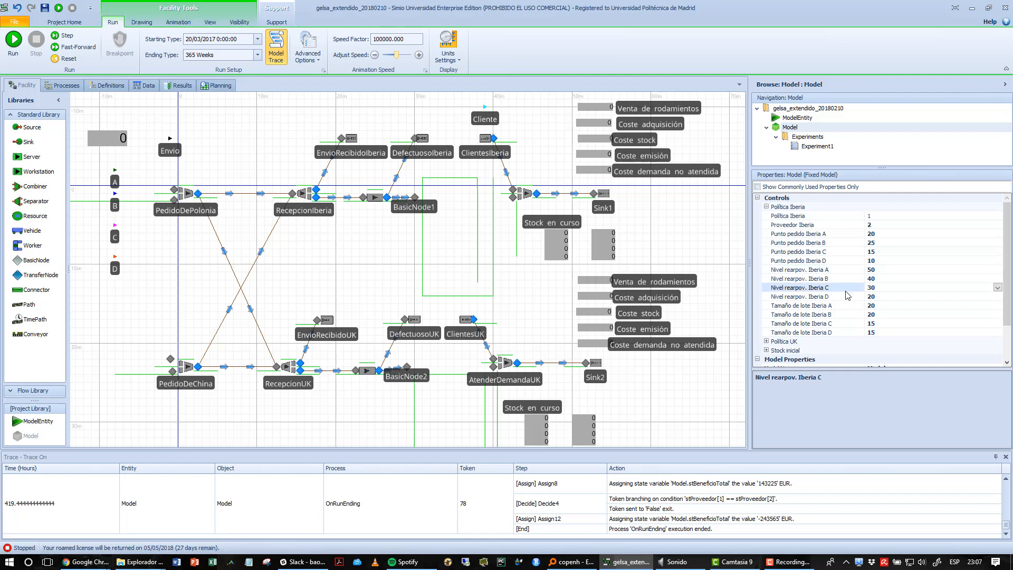
click(846, 297)
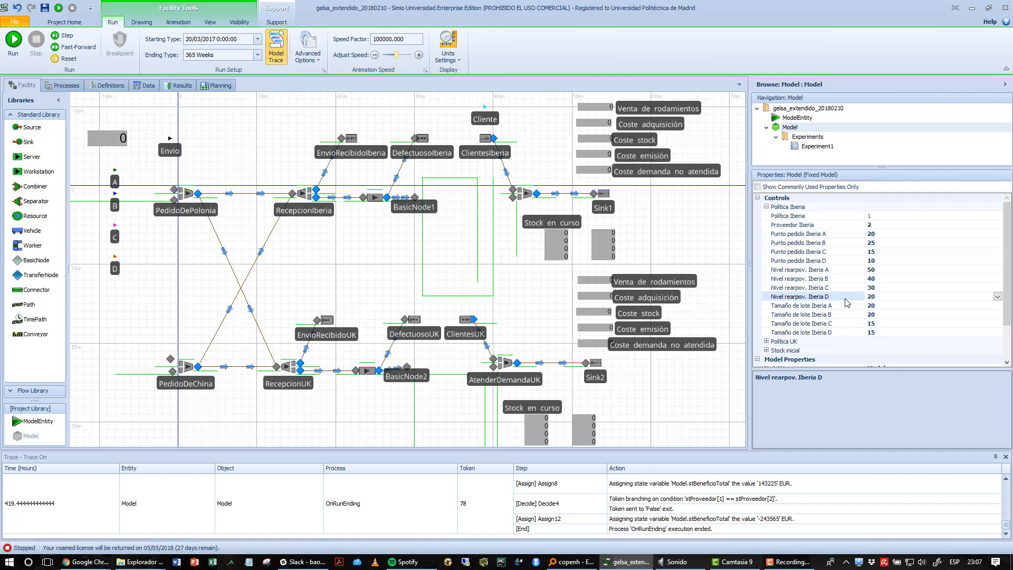
click(767, 207)
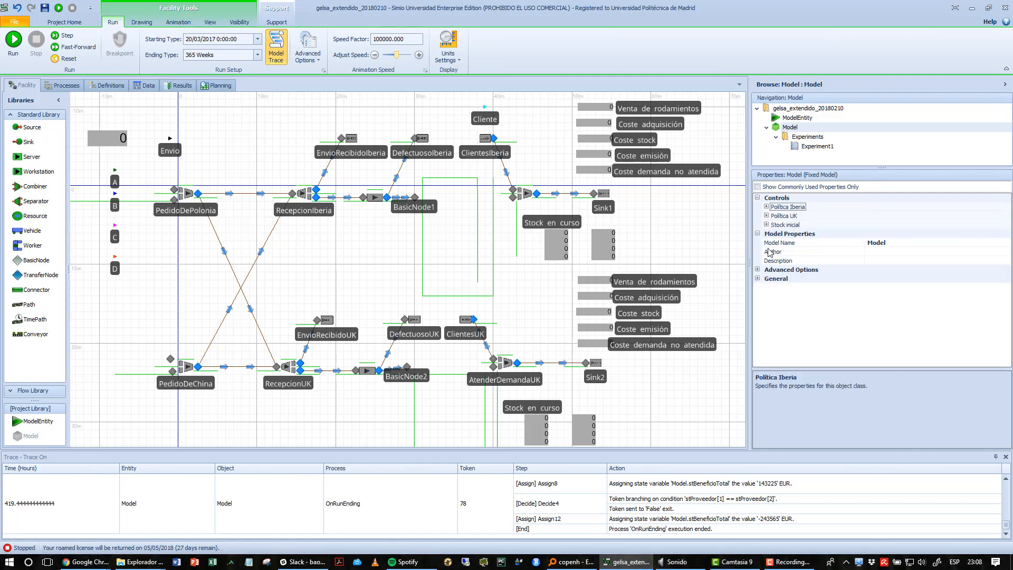
Open Experiment1 of the model and delete its existing Scenario2 and Scenario1 rows.
drag(357, 264, 367, 287)
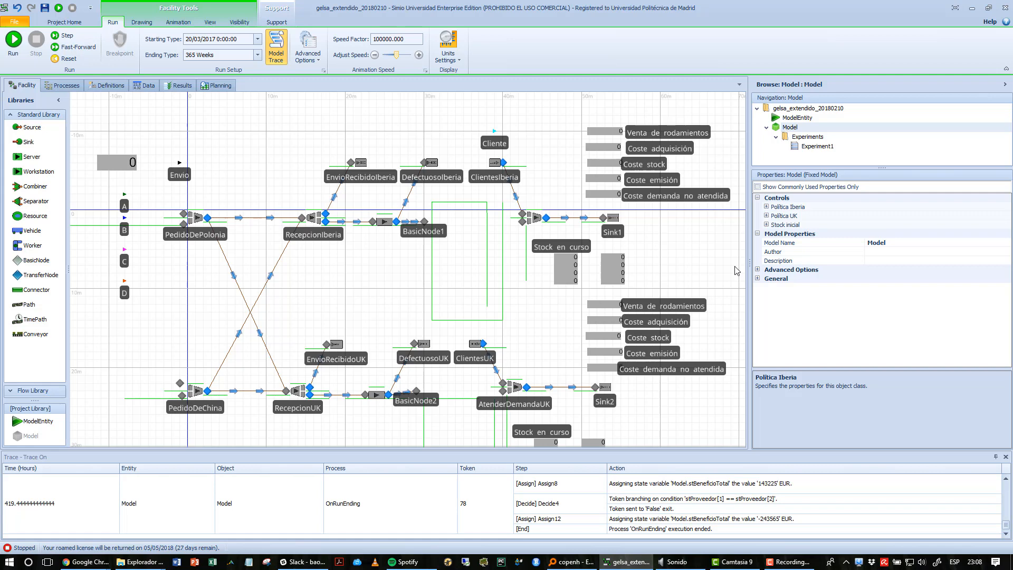
double_click(821, 148)
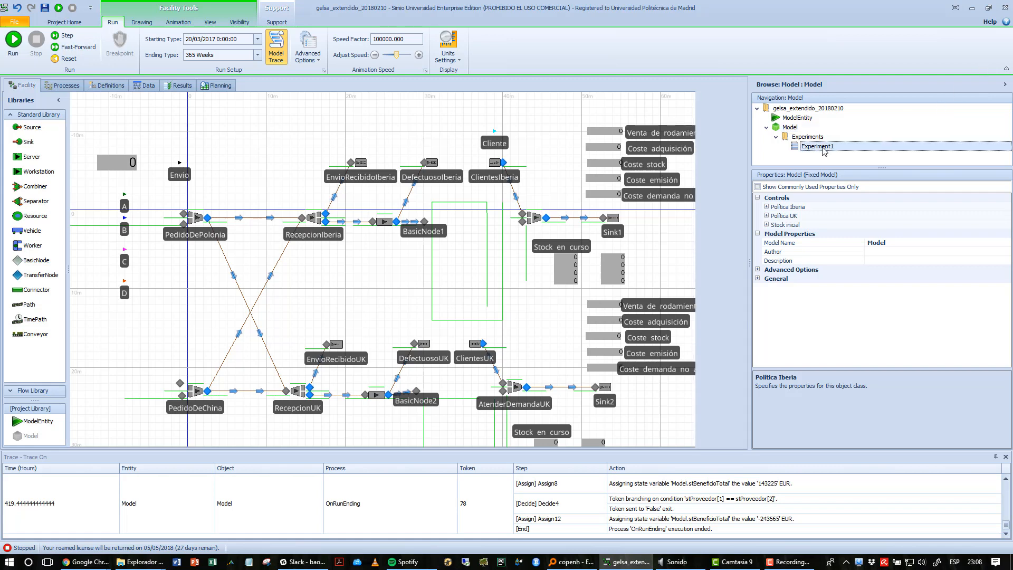
click(7, 121)
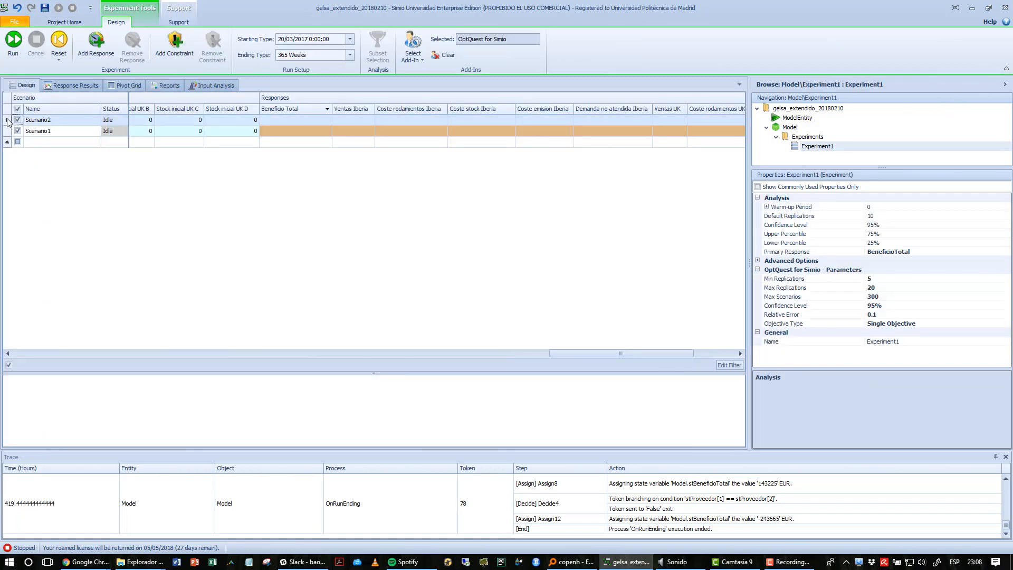
key(Delete)
drag(8, 120, 7, 131)
key(Delete)
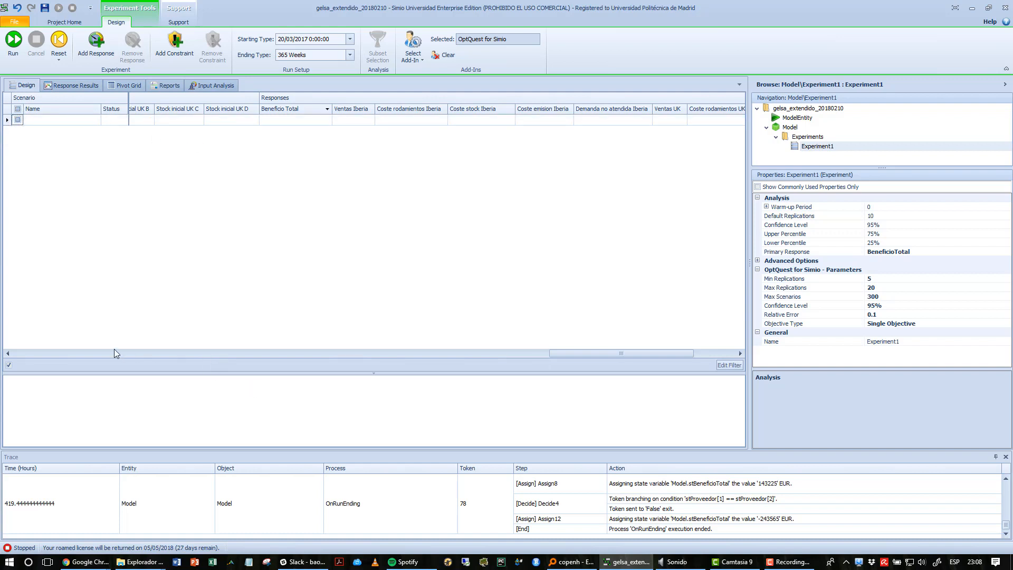
Add a new scenario to the empty experiment table and set its Periodo Reapr. Iberia to 5 days.
click(55, 351)
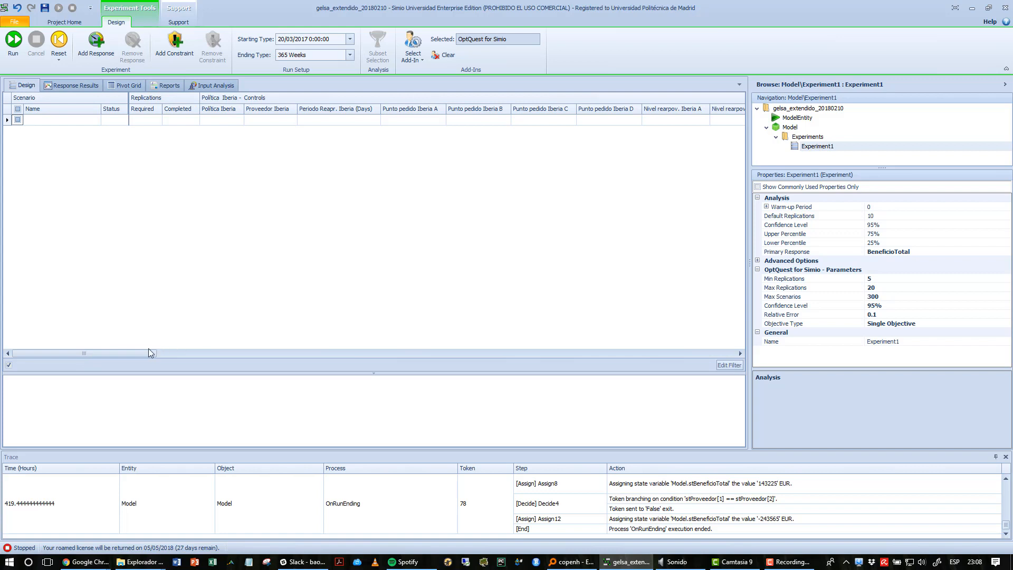
click(18, 121)
click(18, 121)
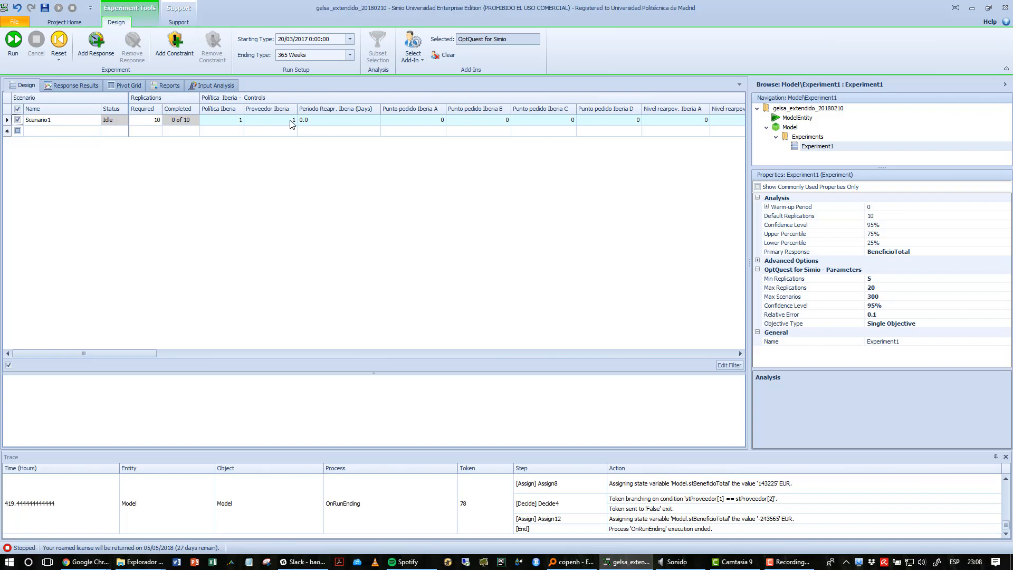
click(332, 125)
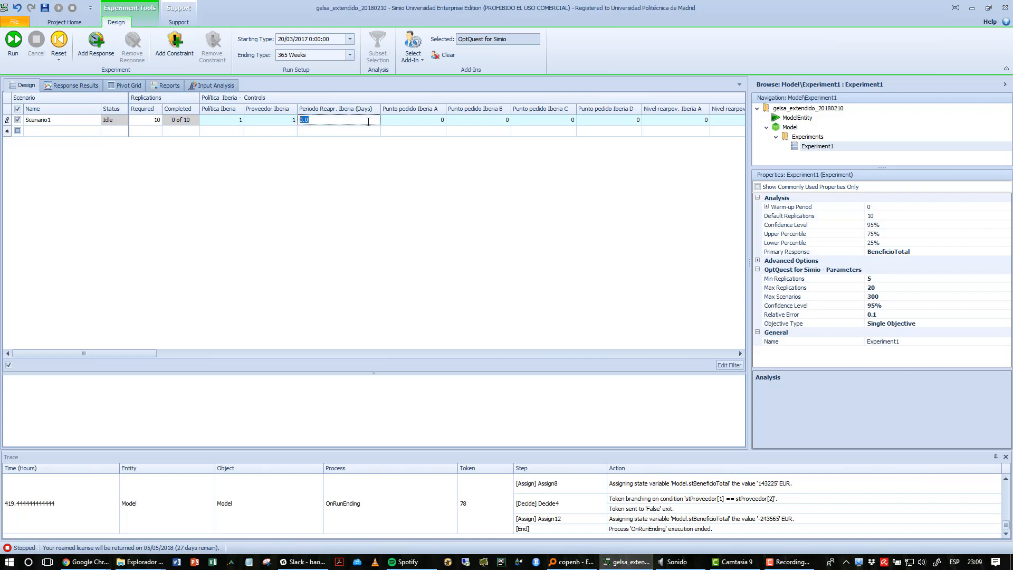
text(5)
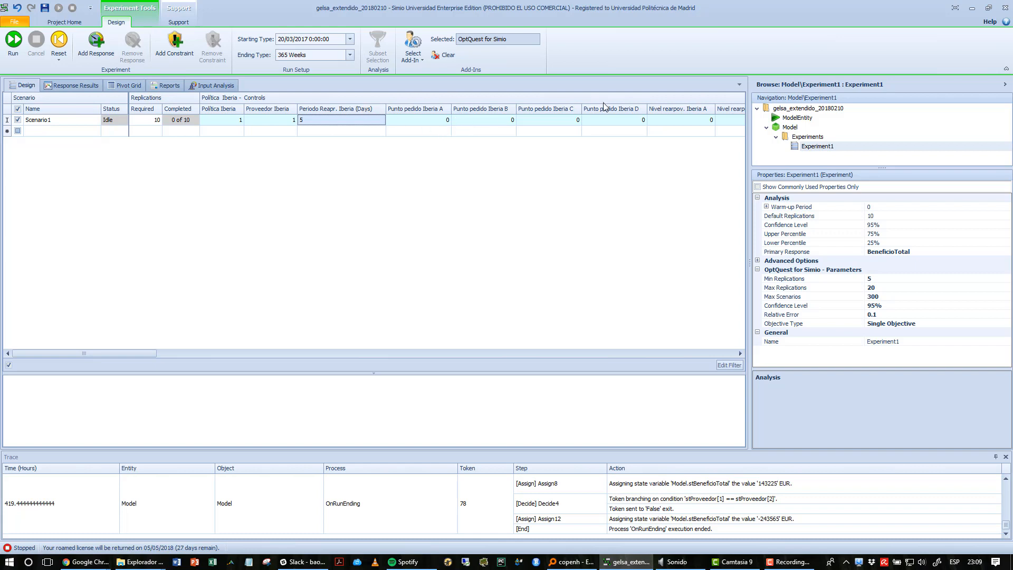
Examine the experiment's response columns, covering Beneficio Total and the sales, cost and unmet-demand responses for Iberia and UK.
click(731, 355)
click(732, 354)
click(732, 355)
click(732, 354)
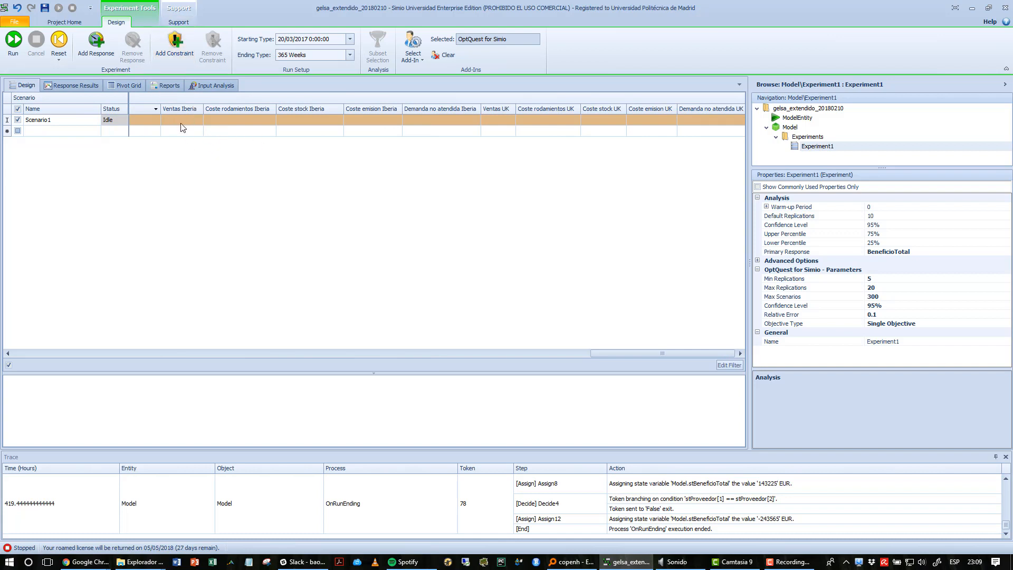
click(8, 353)
click(7, 353)
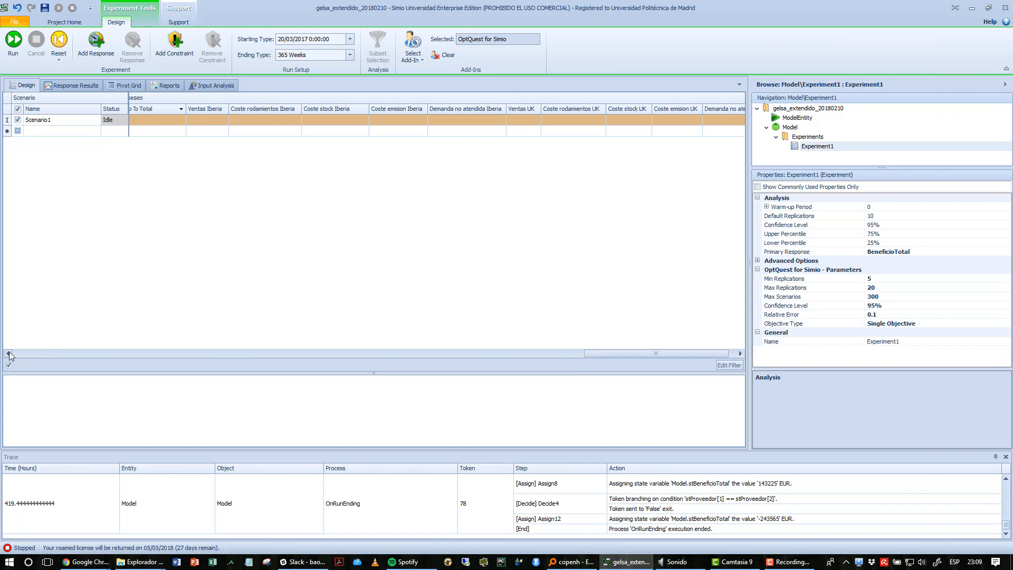
click(8, 353)
click(8, 353)
click(8, 353)
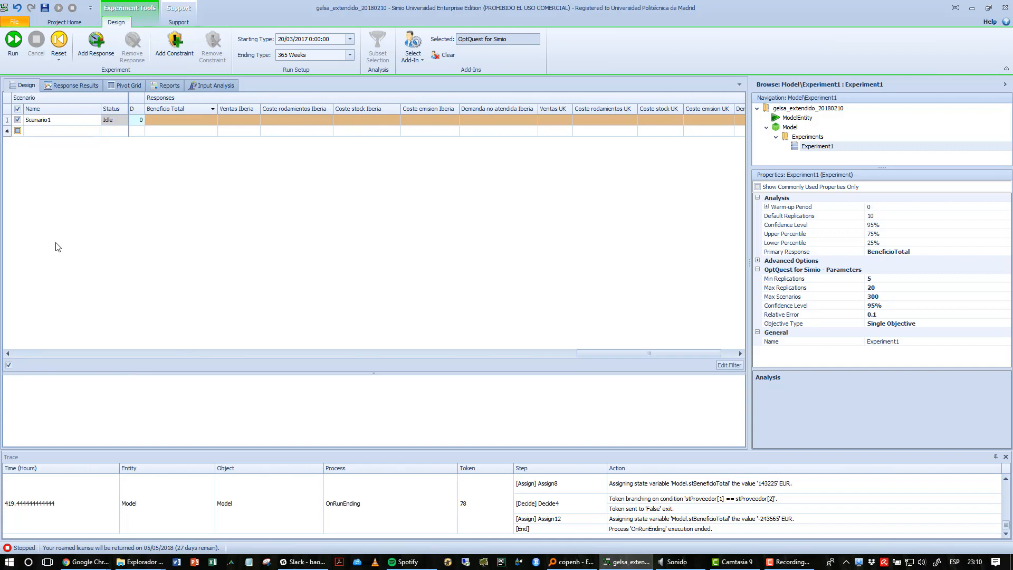
click(22, 352)
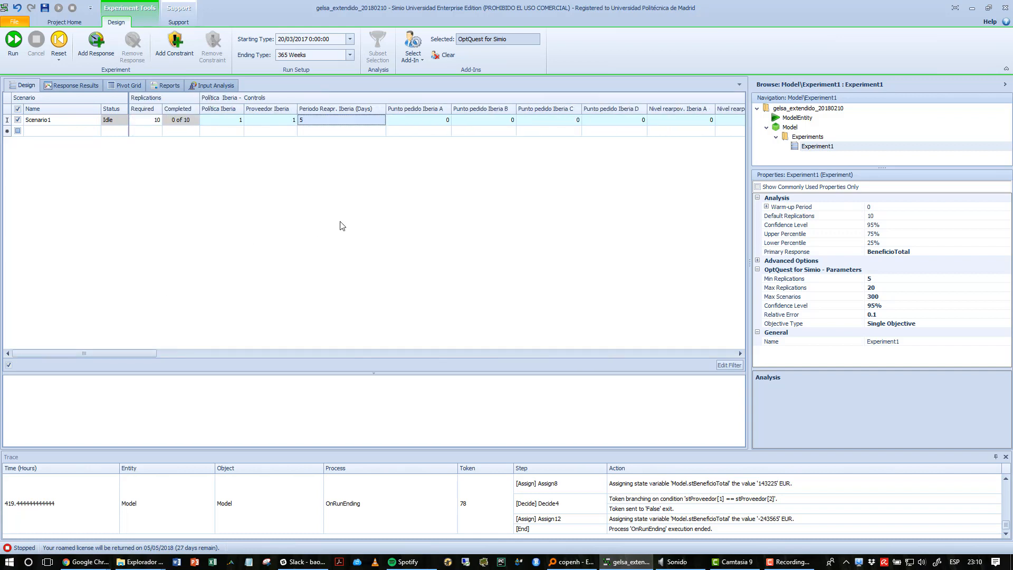
Add a second scenario to Experiment1 with the default control values and select its row.
click(7, 121)
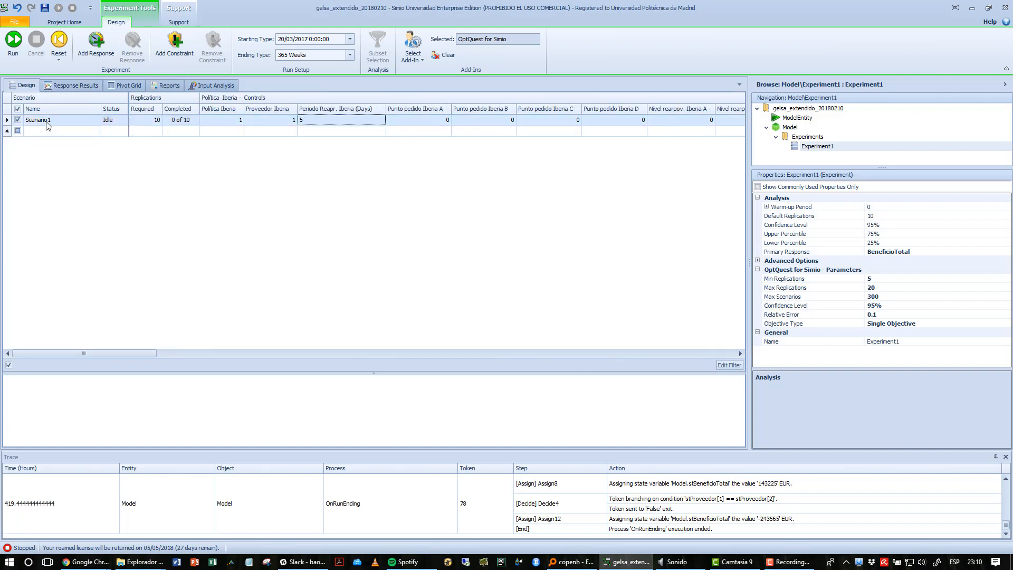
click(7, 122)
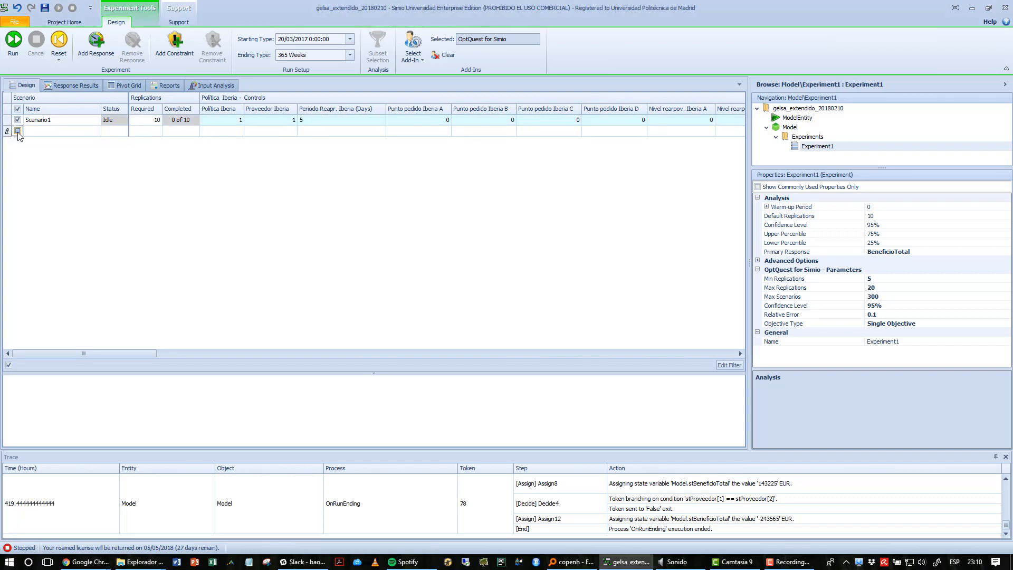
click(19, 132)
click(8, 132)
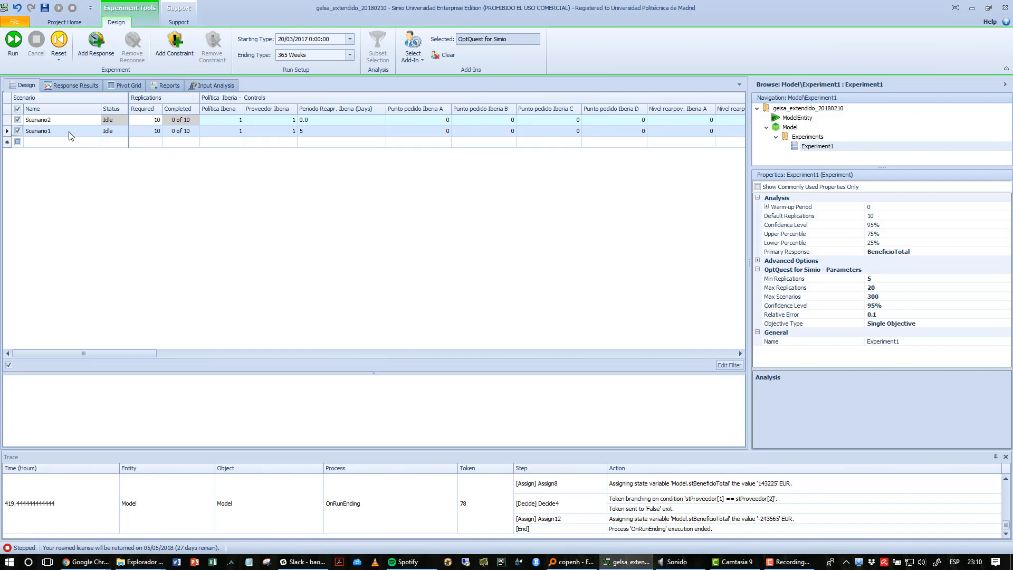
click(7, 120)
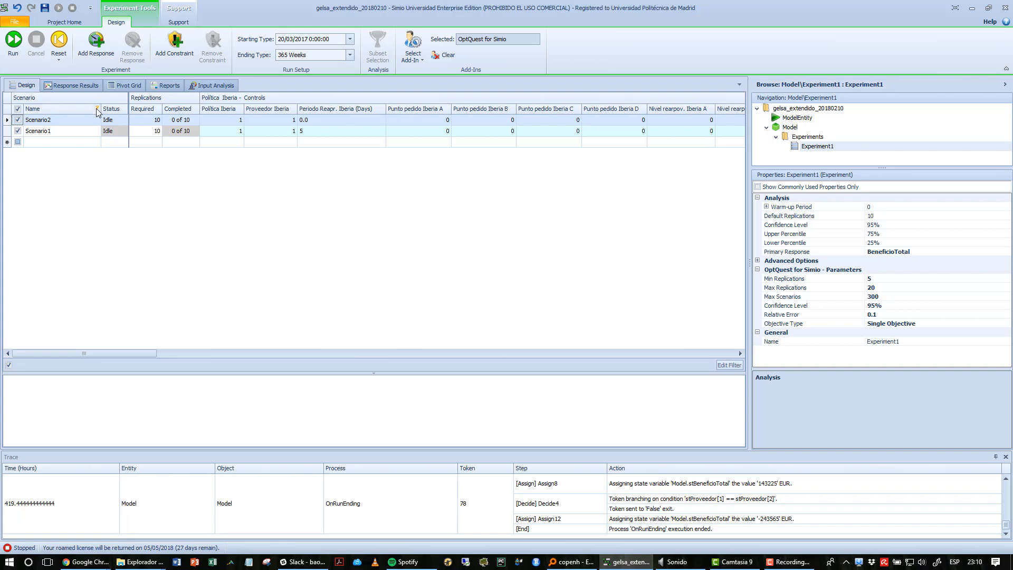
click(7, 132)
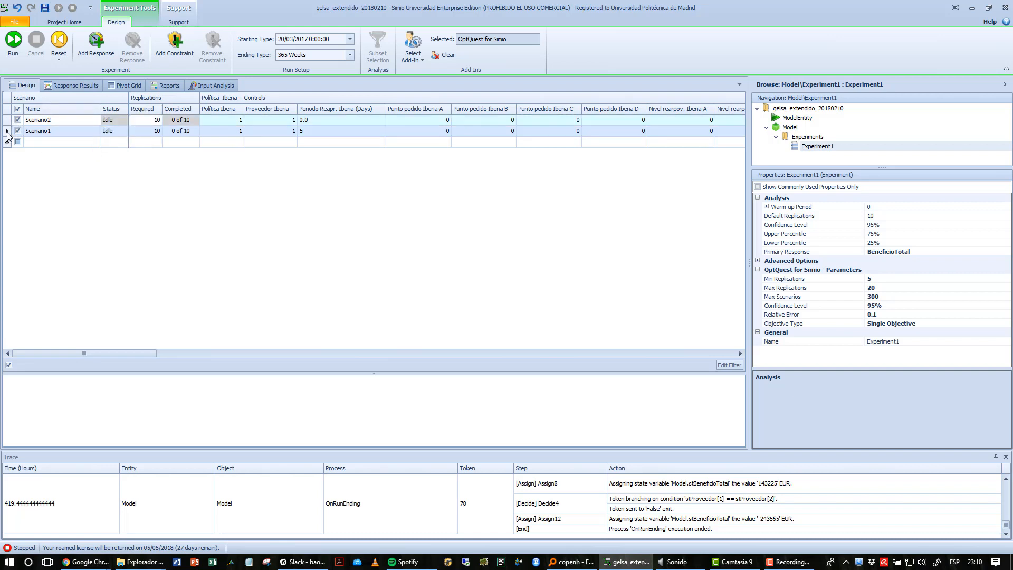
click(10, 121)
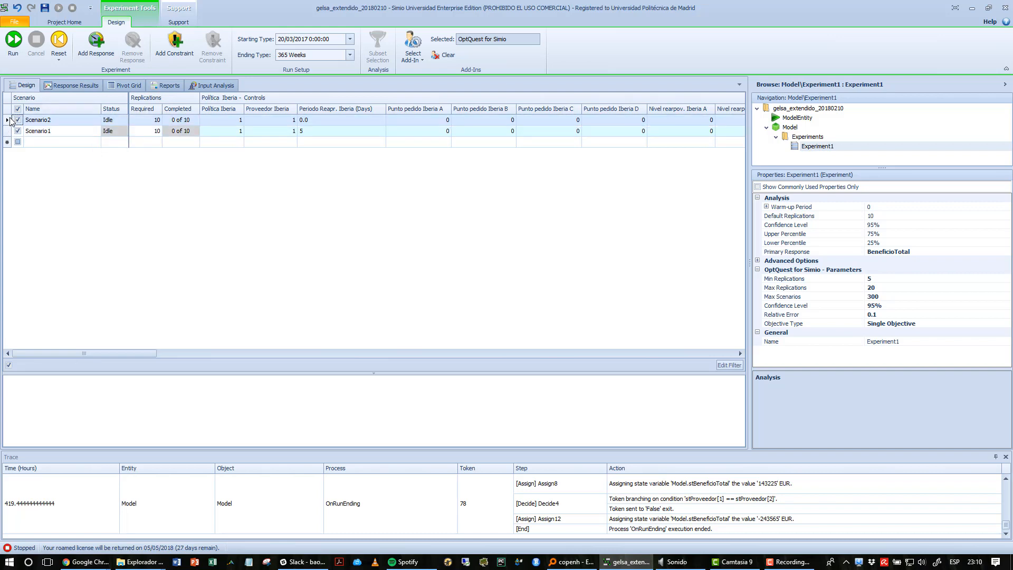
text(5)
Review the response columns for both scenarios, from Demanda no atendida UK back to Beneficio Total.
click(723, 356)
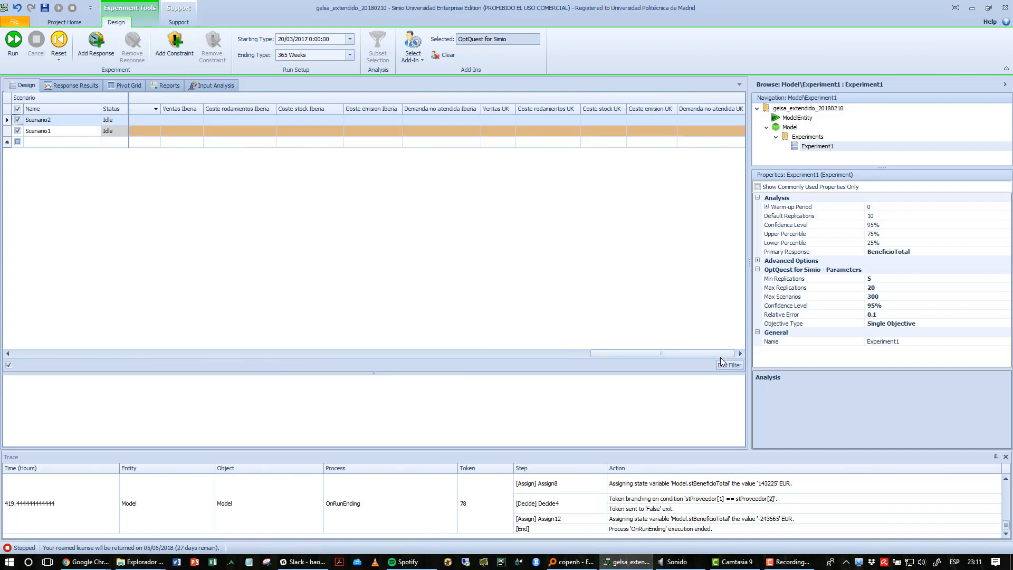
click(8, 353)
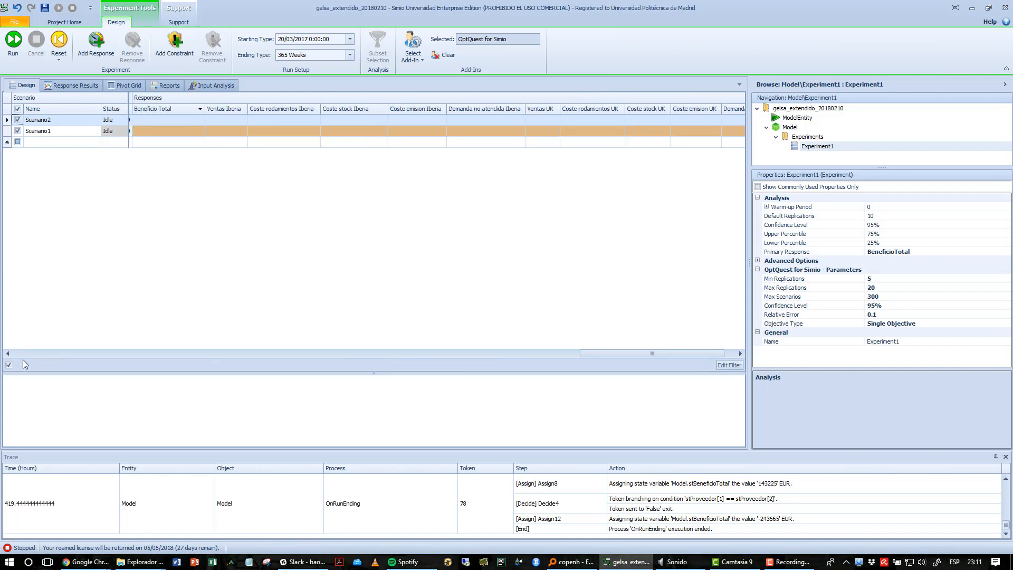
click(8, 353)
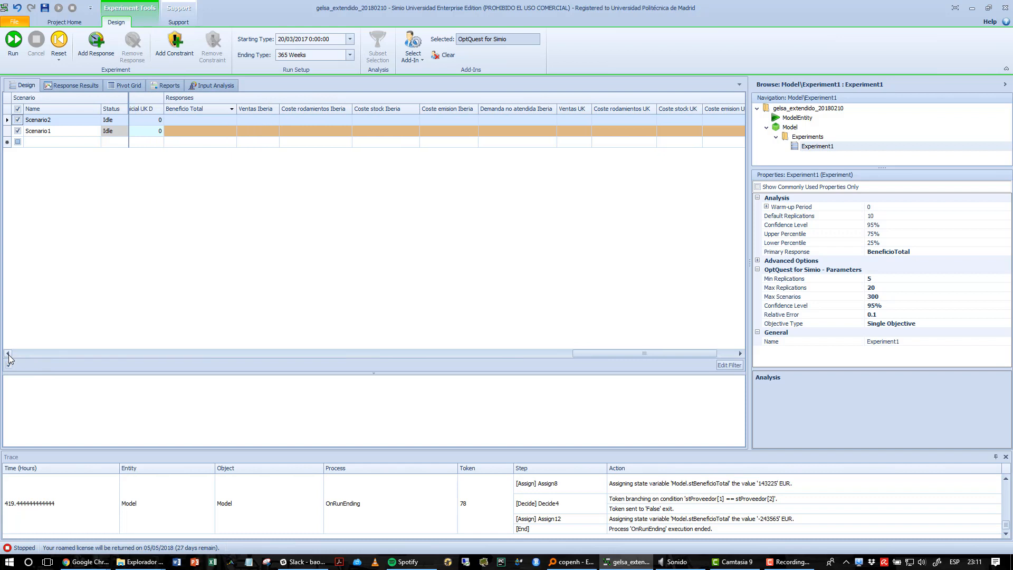